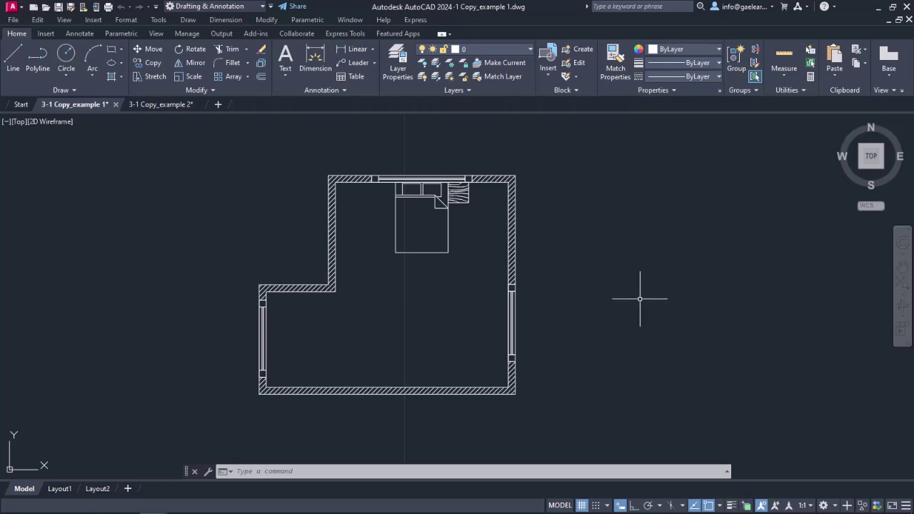
Copy the bedside table from its upper-right corner to the bed's upper-left corner, placing a second table on the other side.
scroll(468, 264, up, 2)
middle_drag(468, 264, 500, 263)
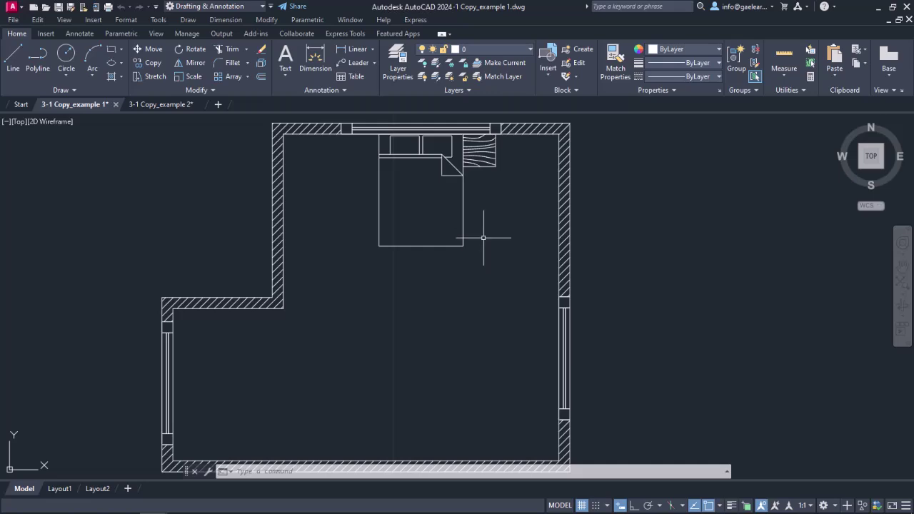
click(267, 19)
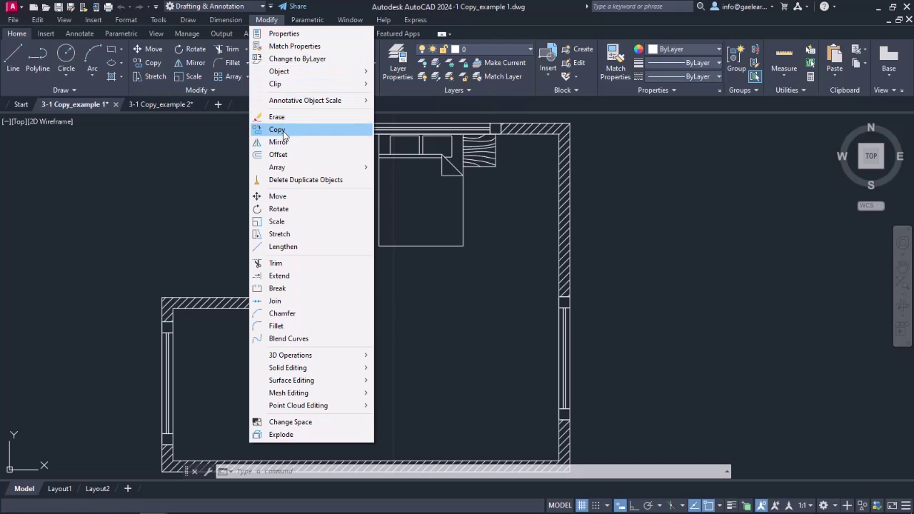
key(Escape)
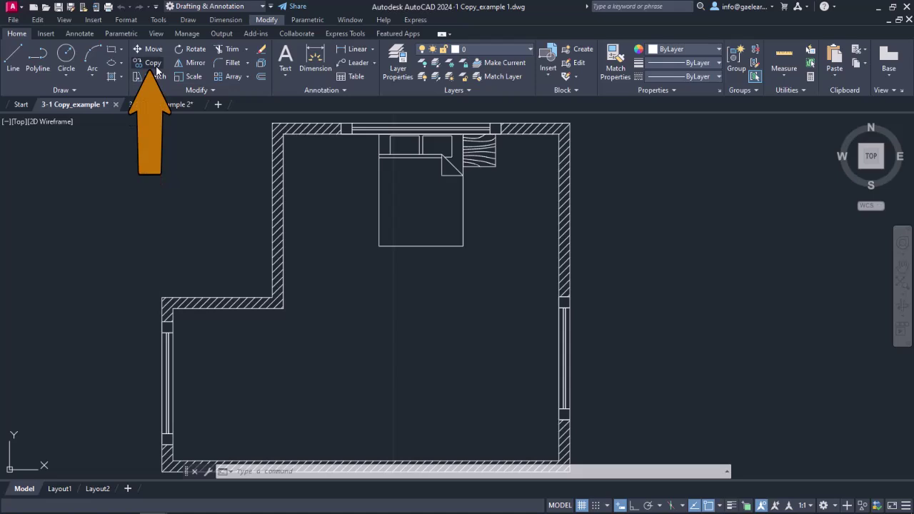
click(259, 472)
text(COPY)
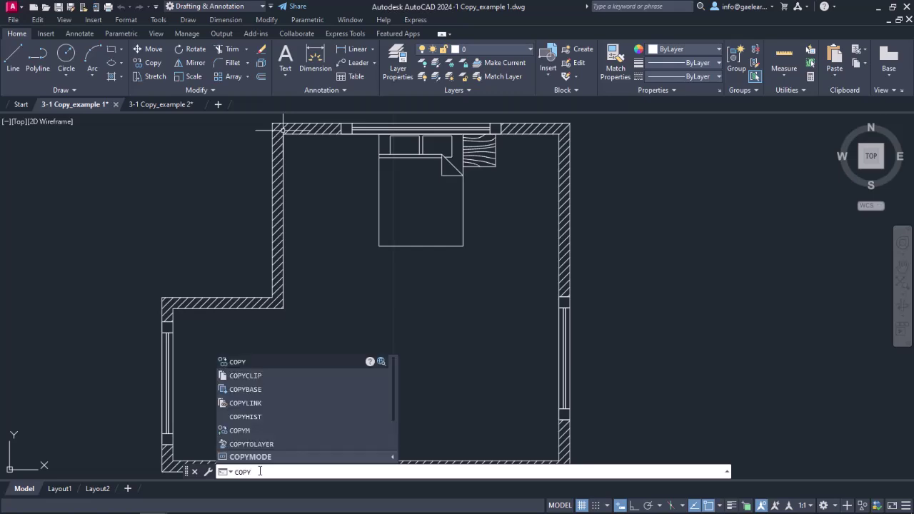
key(Return)
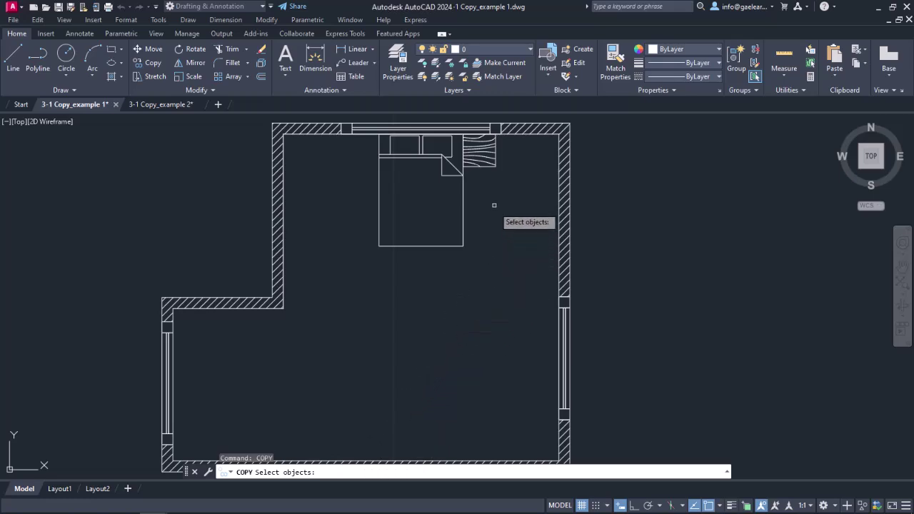
click(486, 165)
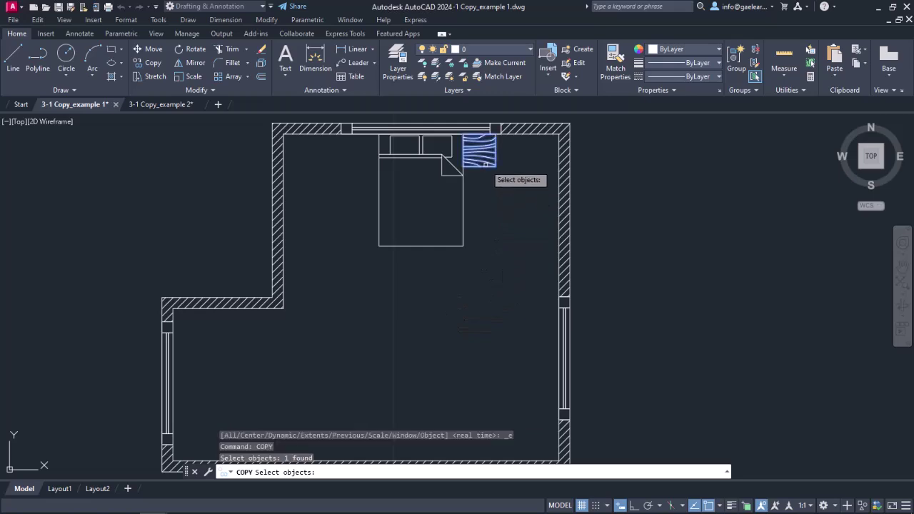
key(Return)
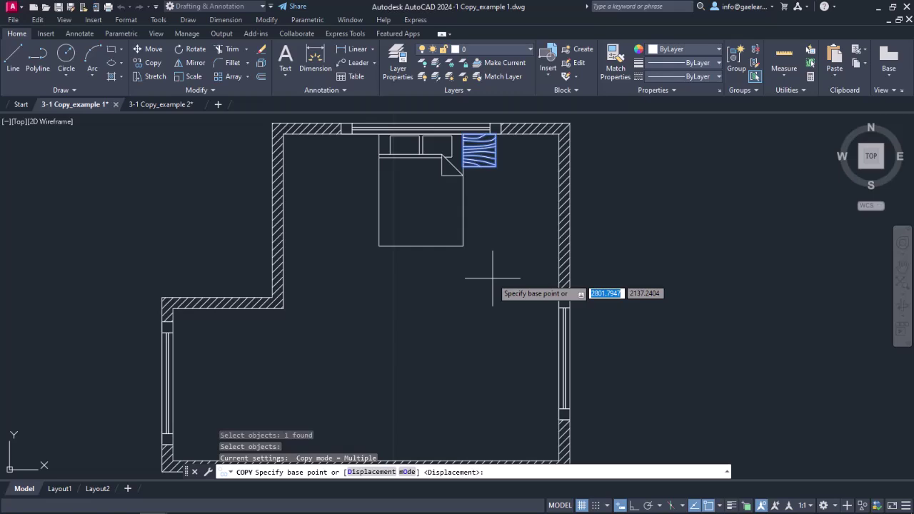
click(721, 505)
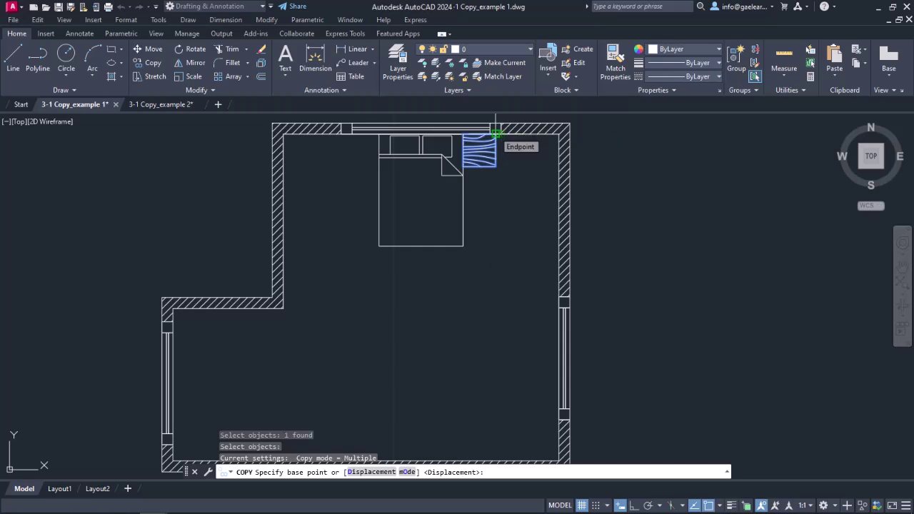
click(495, 134)
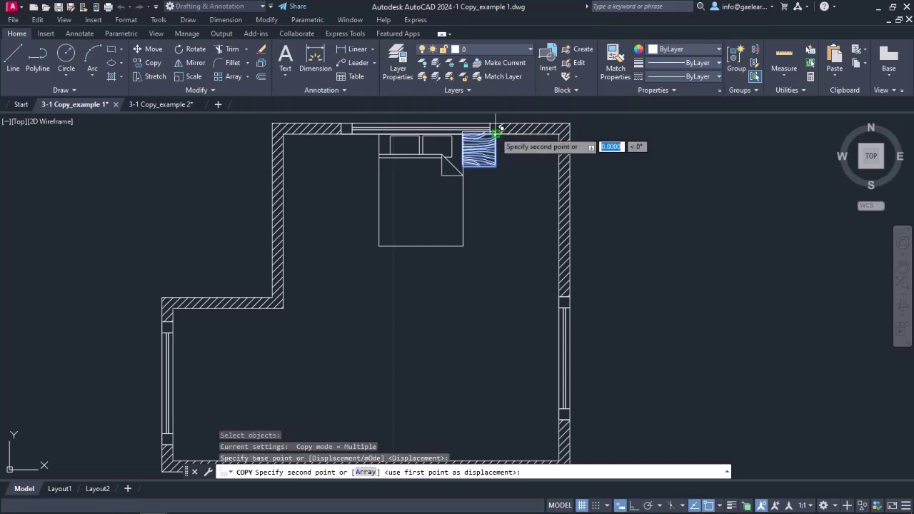
click(380, 132)
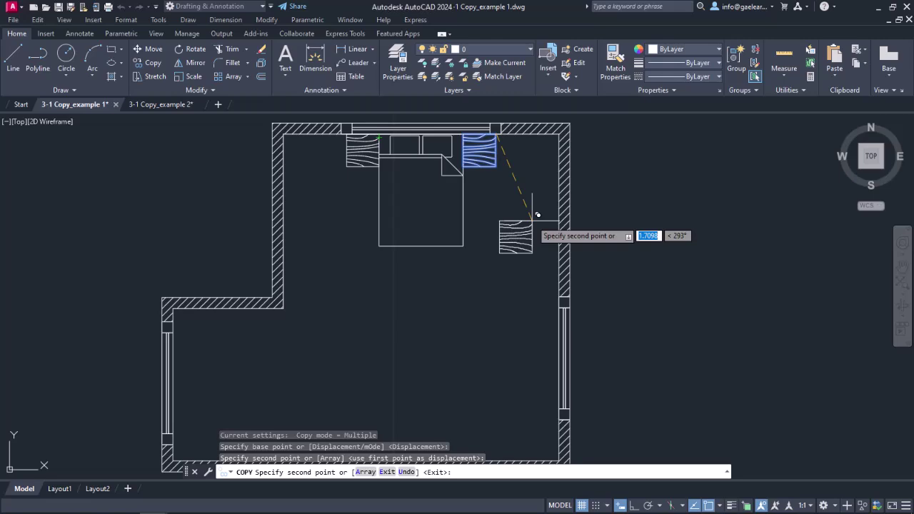
key(Escape)
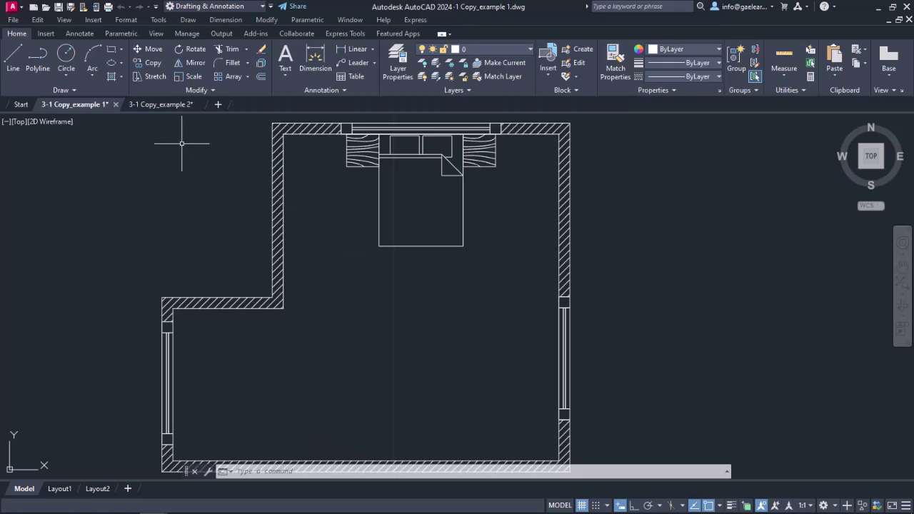
In the 3-1 Copy_example 2 drawing, copy the upper-left circle from its center 24 units to the right with Ortho on.
click(157, 104)
mouse_move(377, 344)
middle_down()
mouse_move(447, 321)
mouse_move(508, 310)
mouse_move(512, 320)
middle_up()
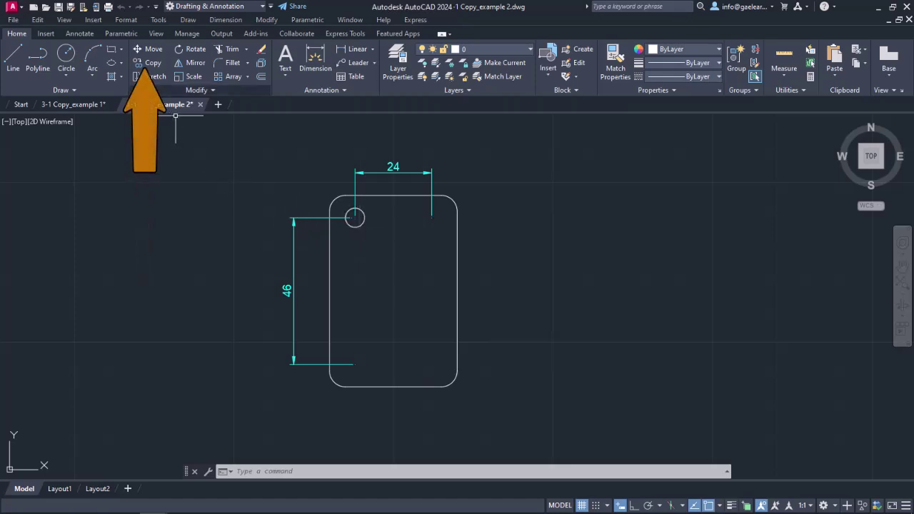
click(150, 64)
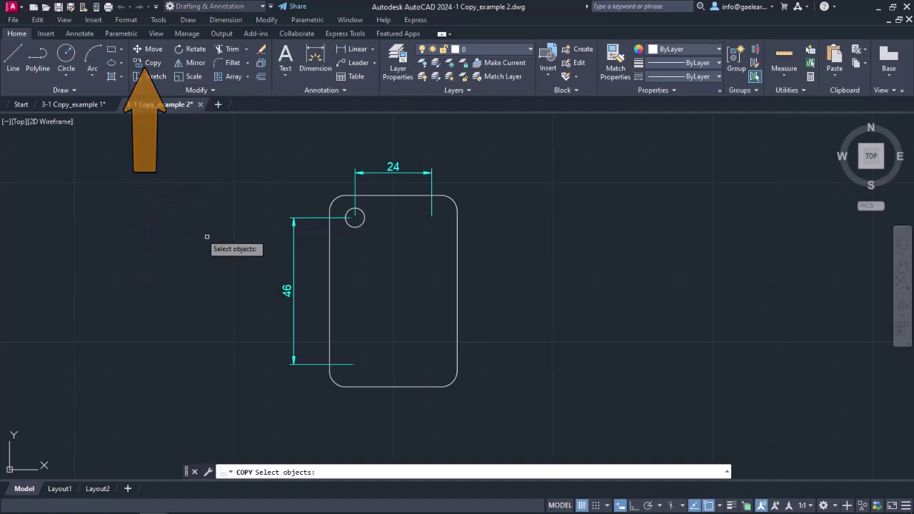
click(355, 228)
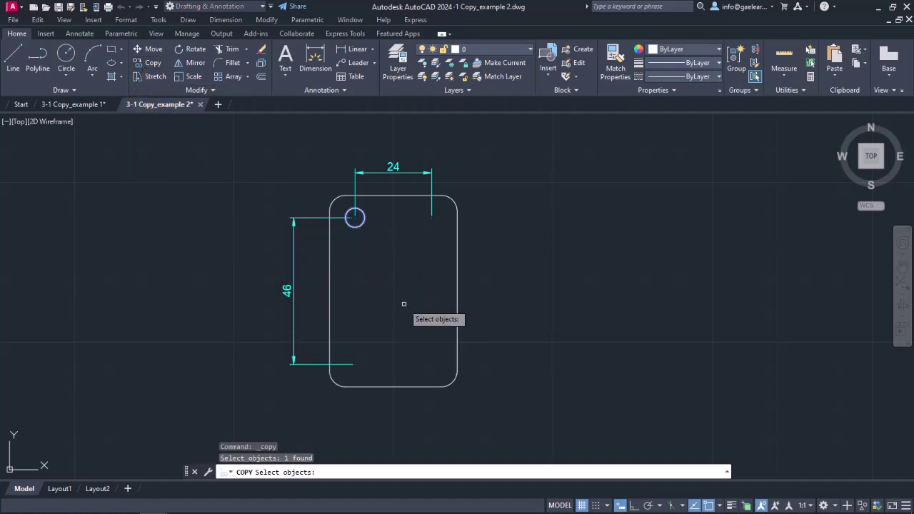
key(Return)
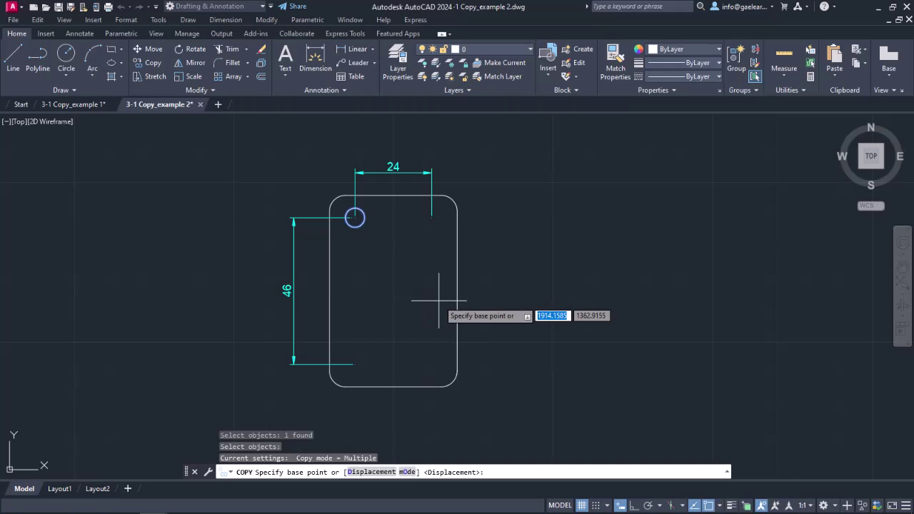
click(720, 505)
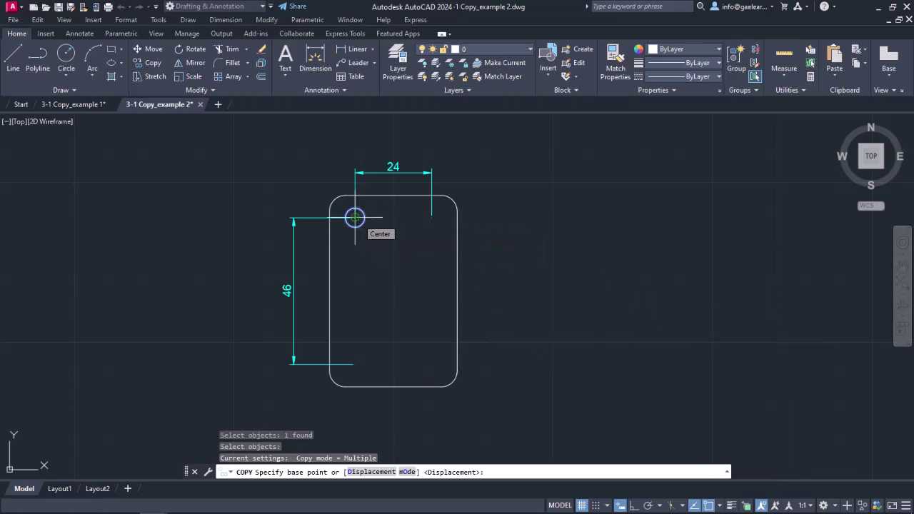
click(355, 218)
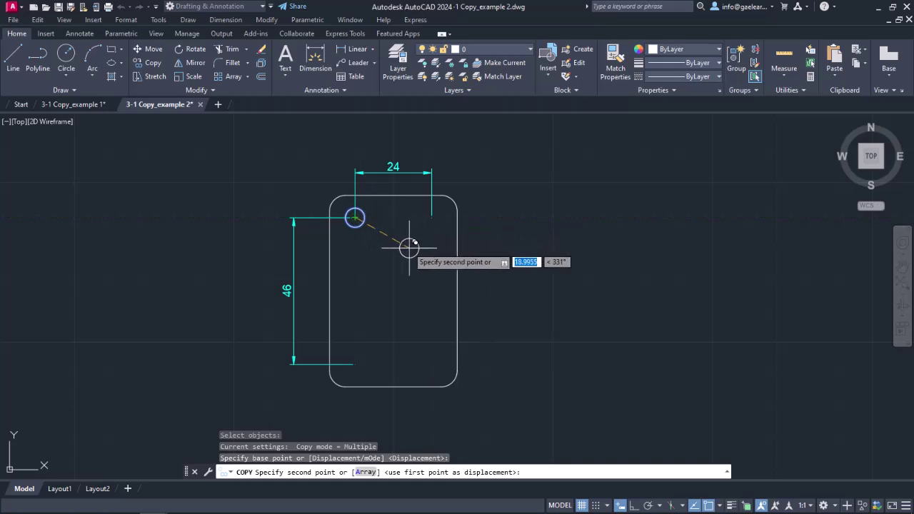
key(F8)
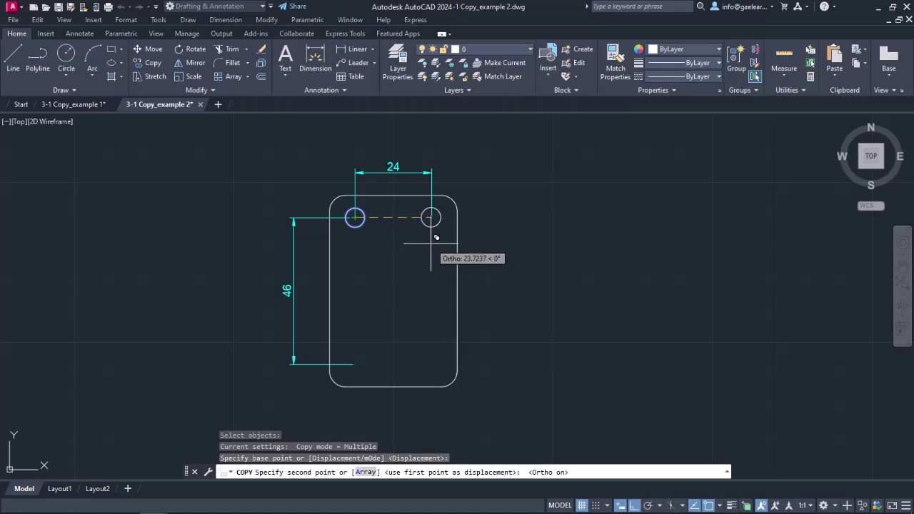
text(24)
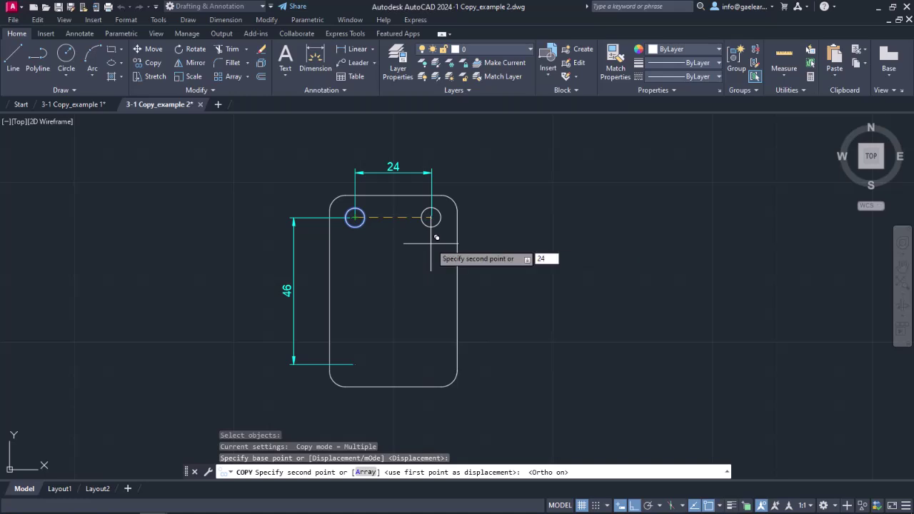
key(Return)
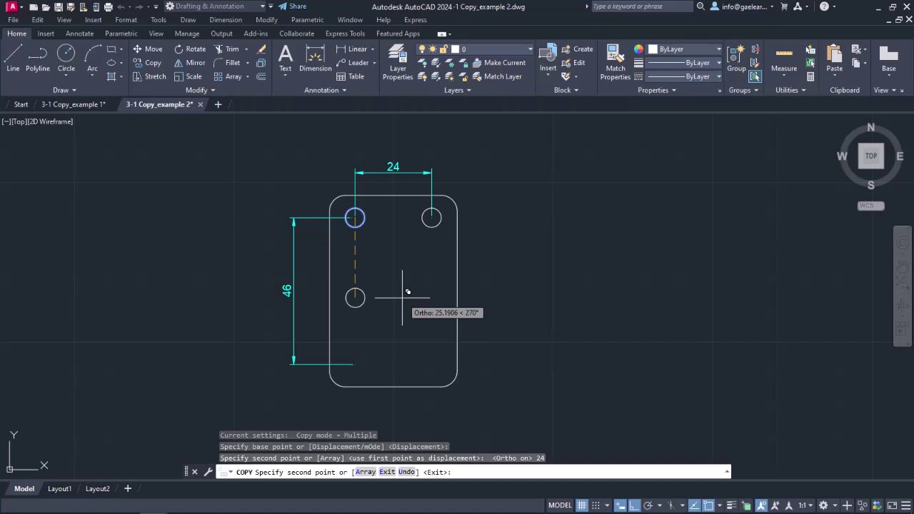
key(Escape)
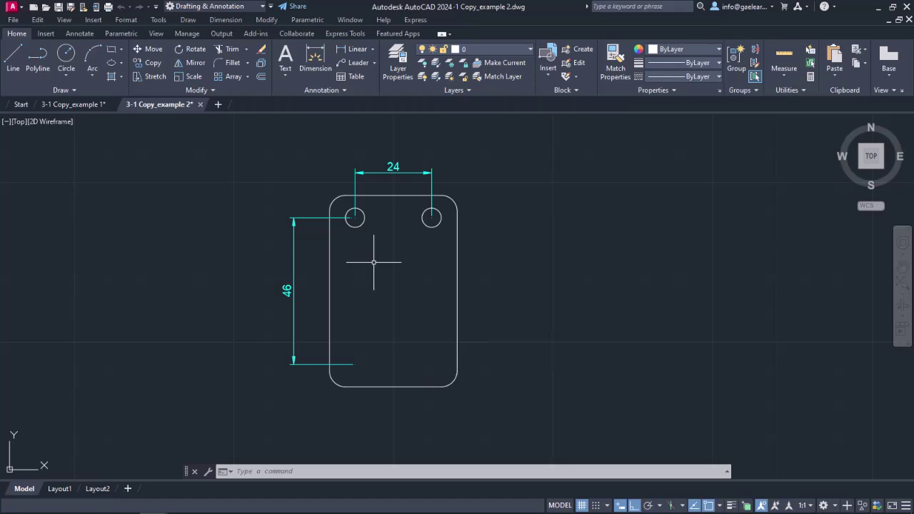
Copy both upper circles together 46 units straight down, using the left circle's center as the base point.
text(co)
key(Return)
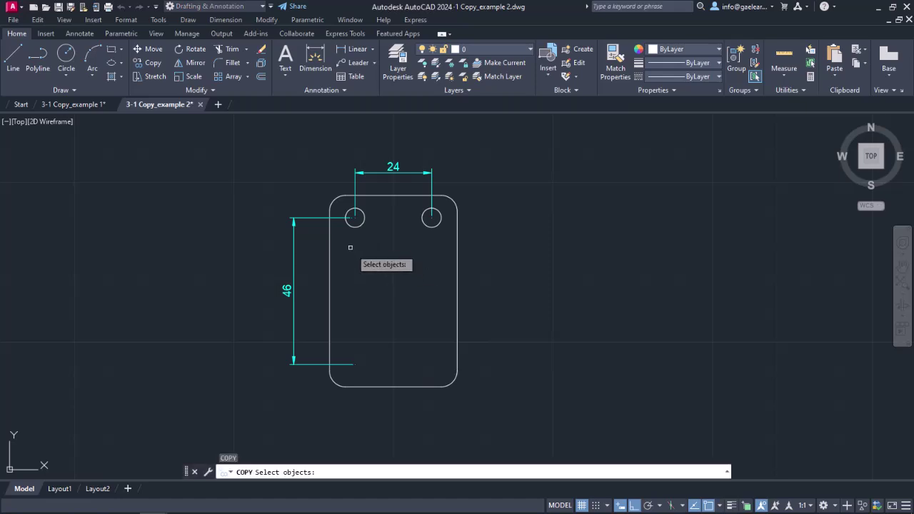
click(340, 202)
click(452, 229)
key(Return)
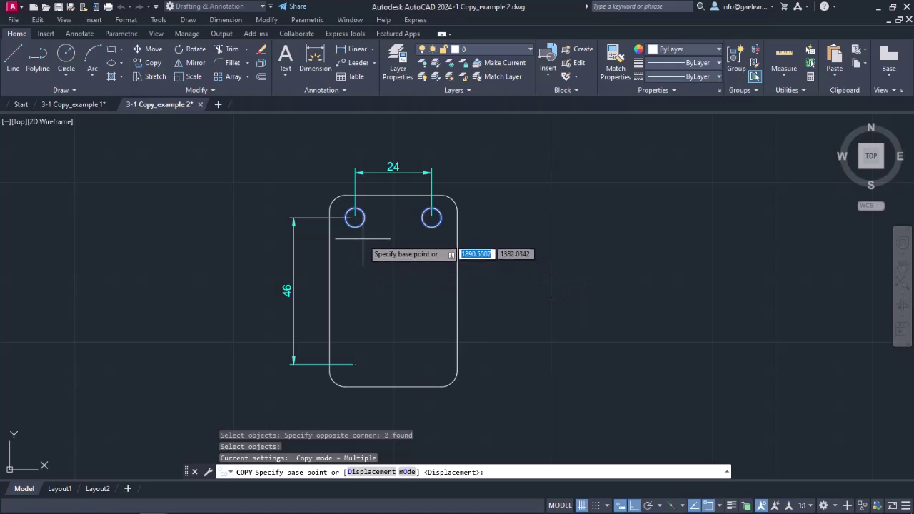
click(355, 218)
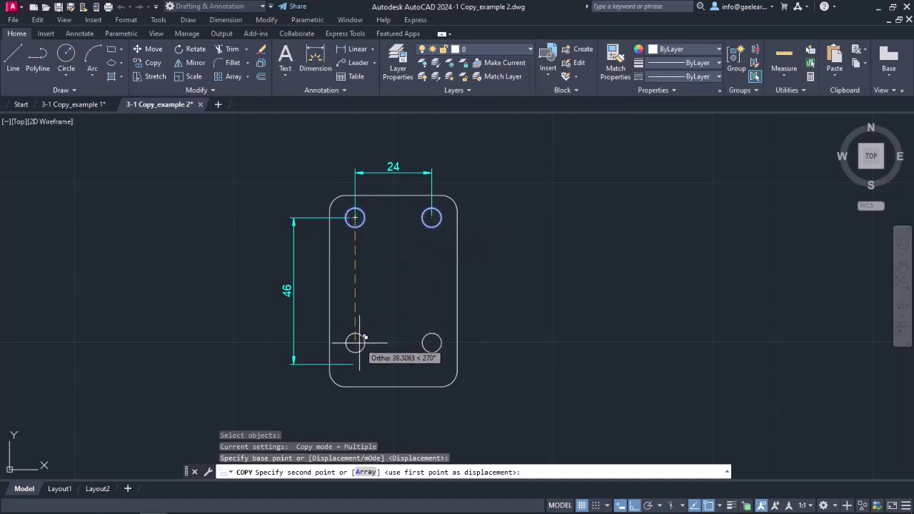
text(46)
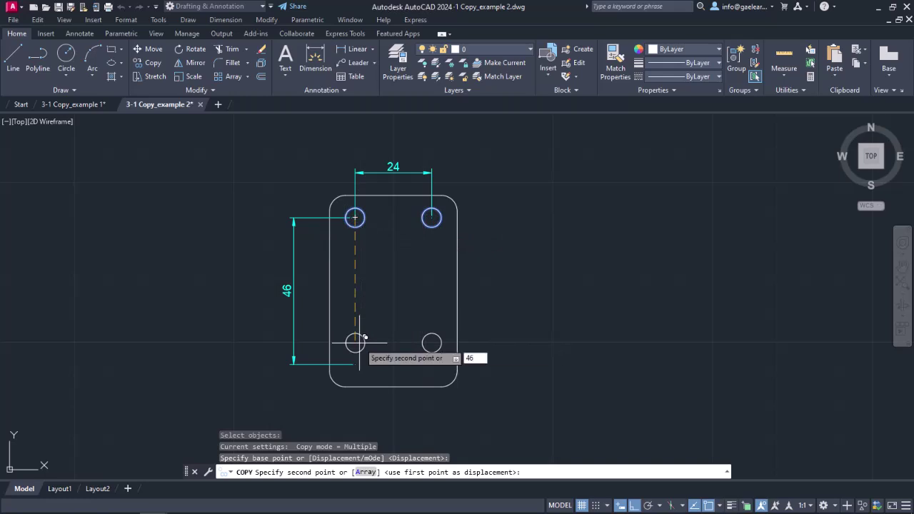
key(Return)
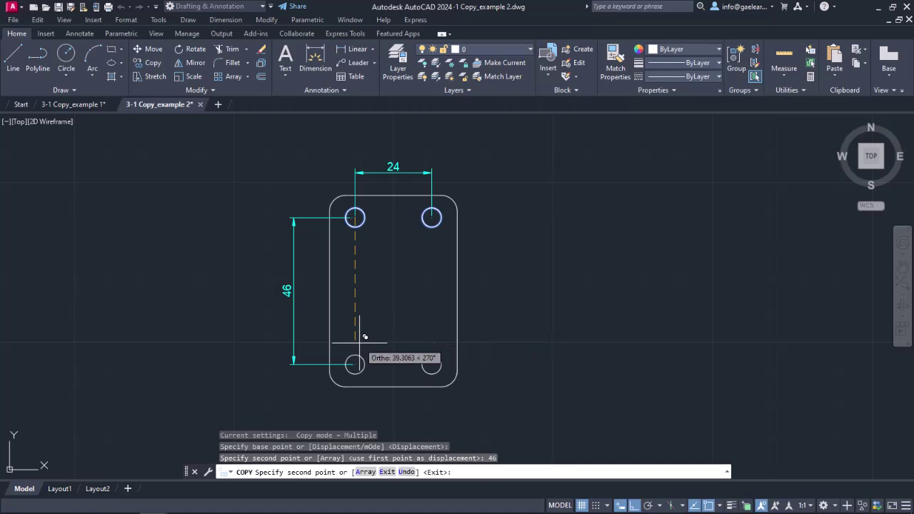
key(Escape)
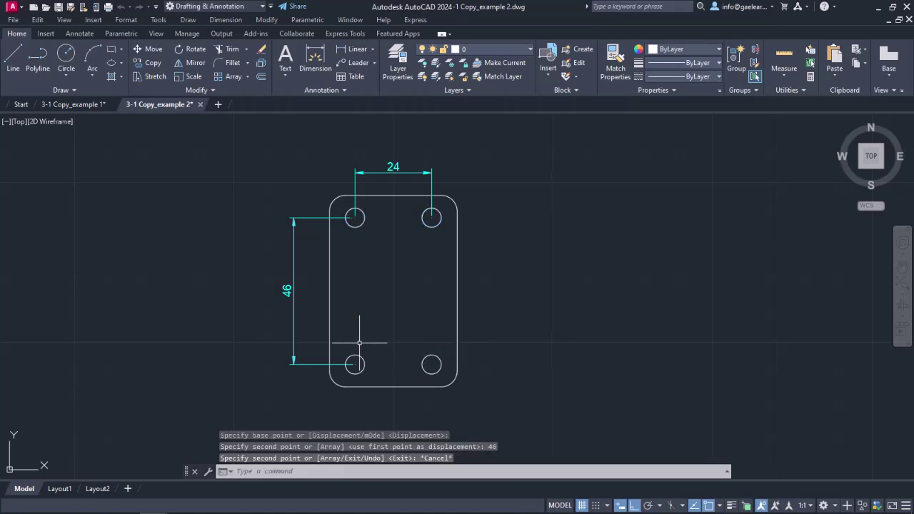